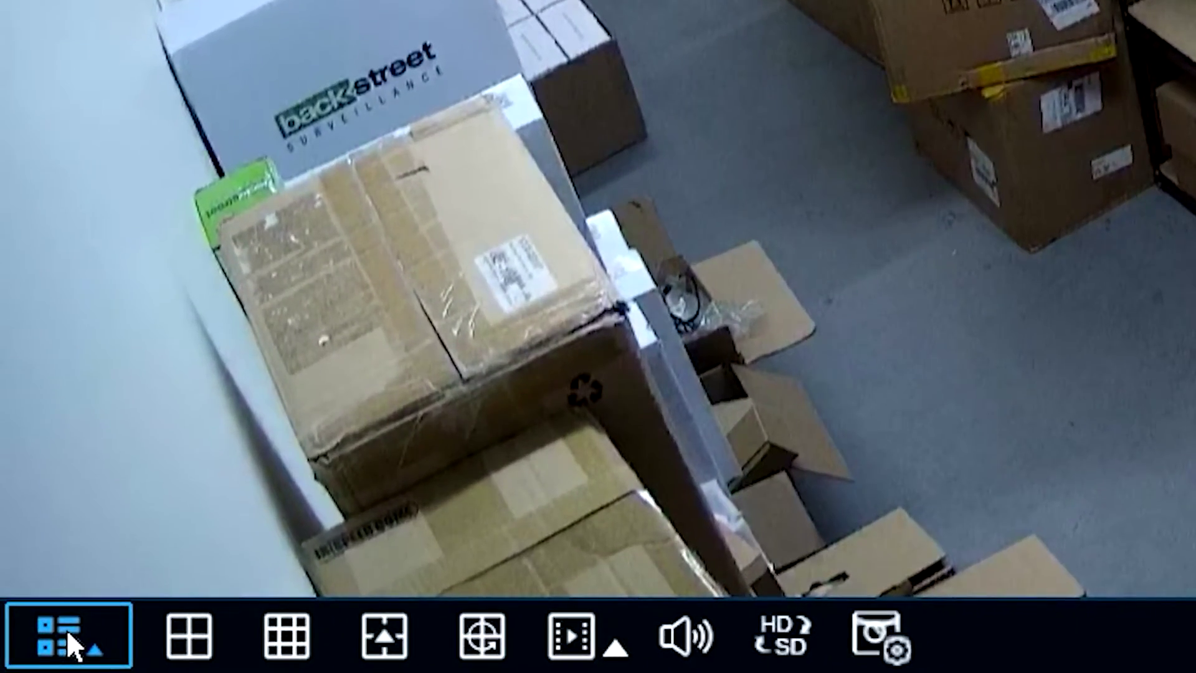
- Go to Setup's Record Schedule and expand the Channel list with CH4 selected
click(66, 630)
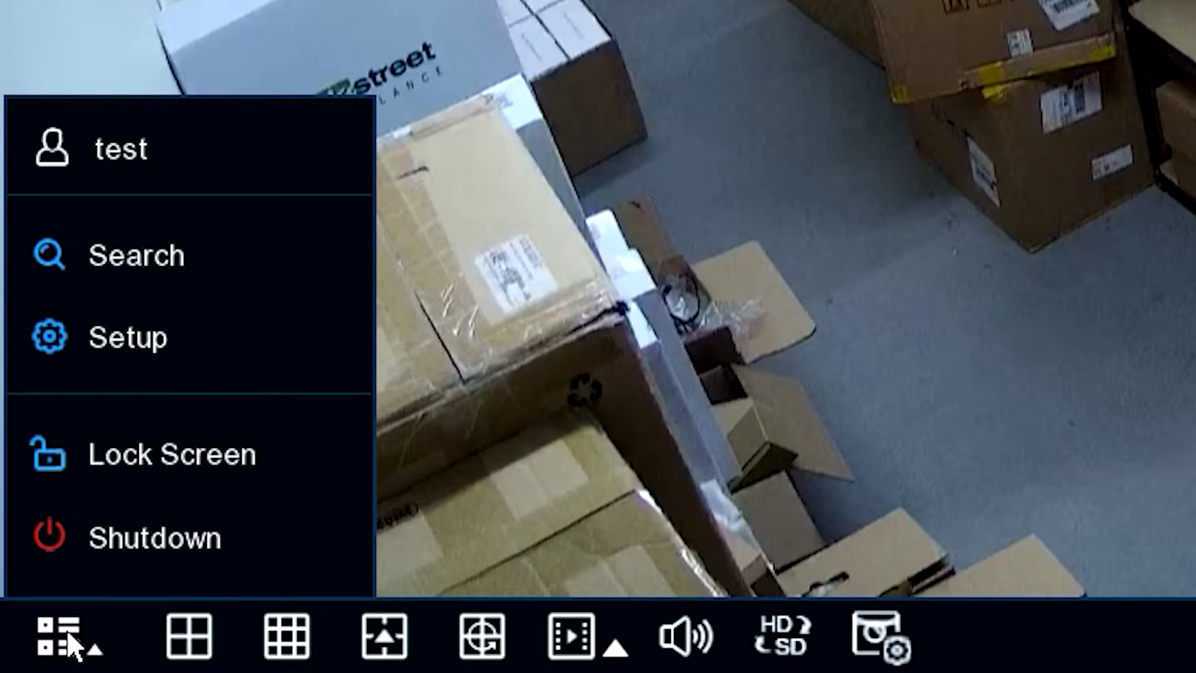
click(147, 346)
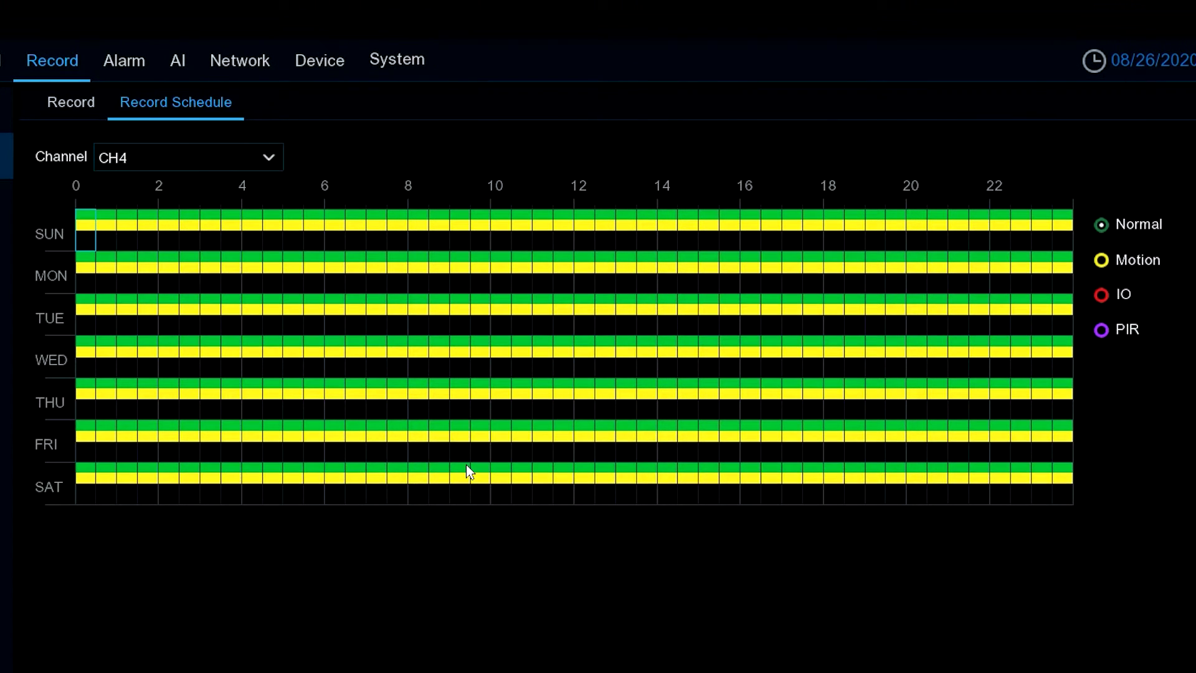
click(270, 159)
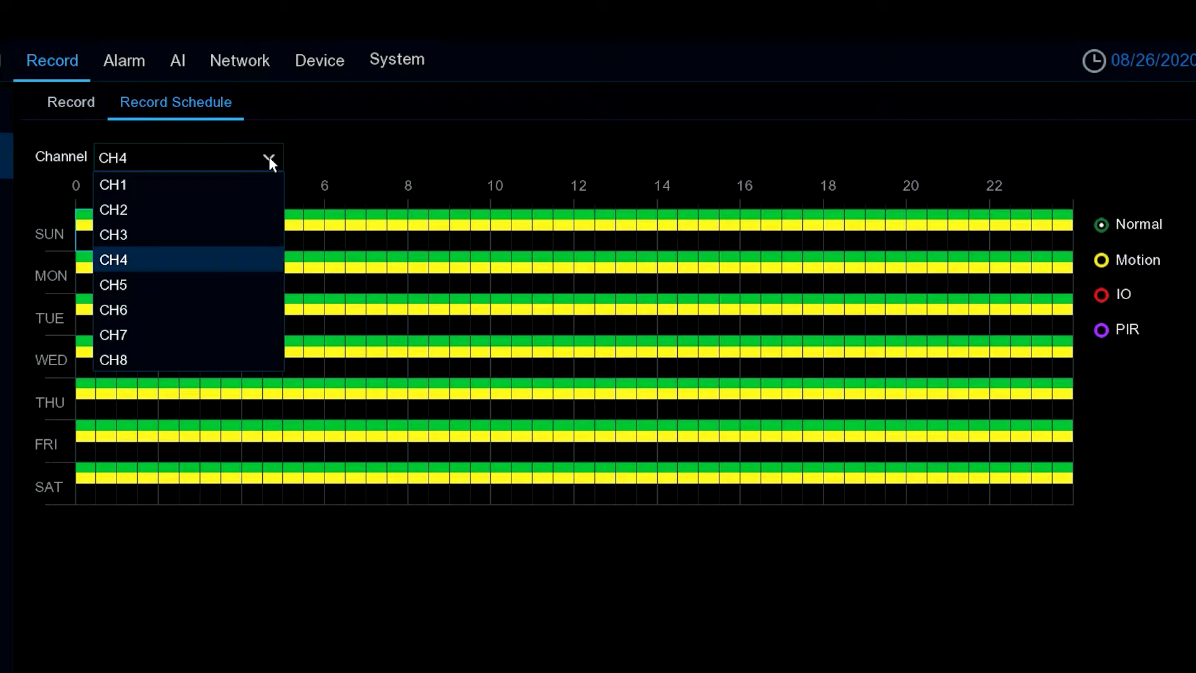
click(351, 153)
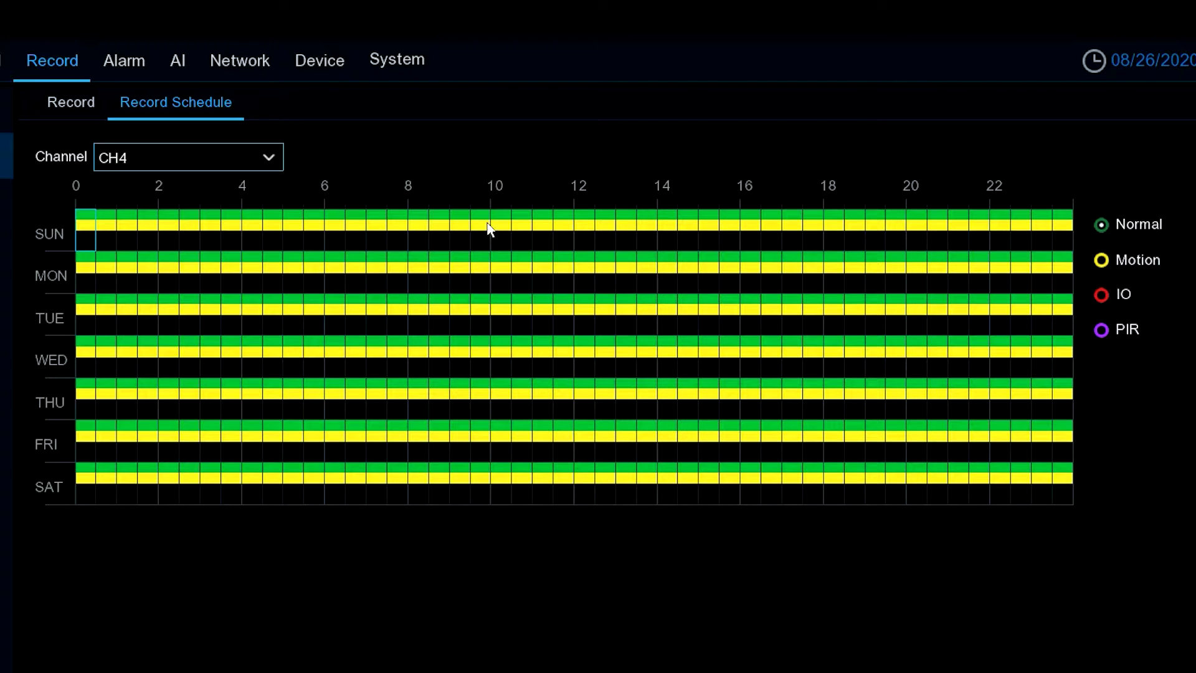
click(1102, 261)
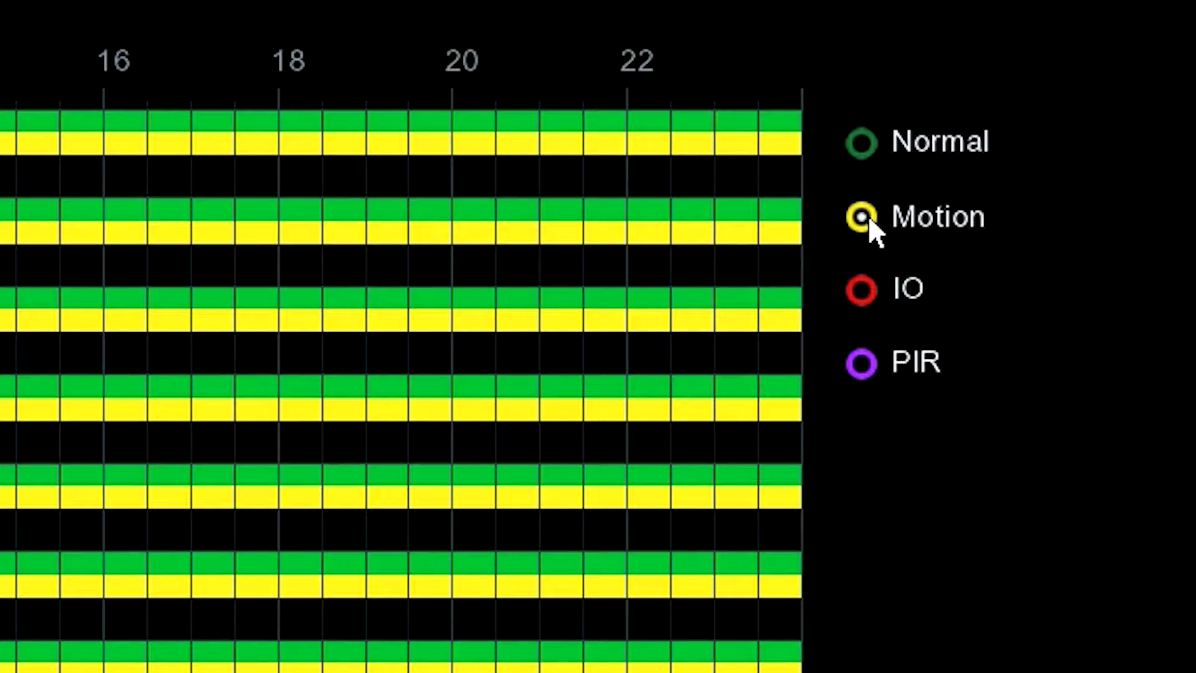
click(858, 148)
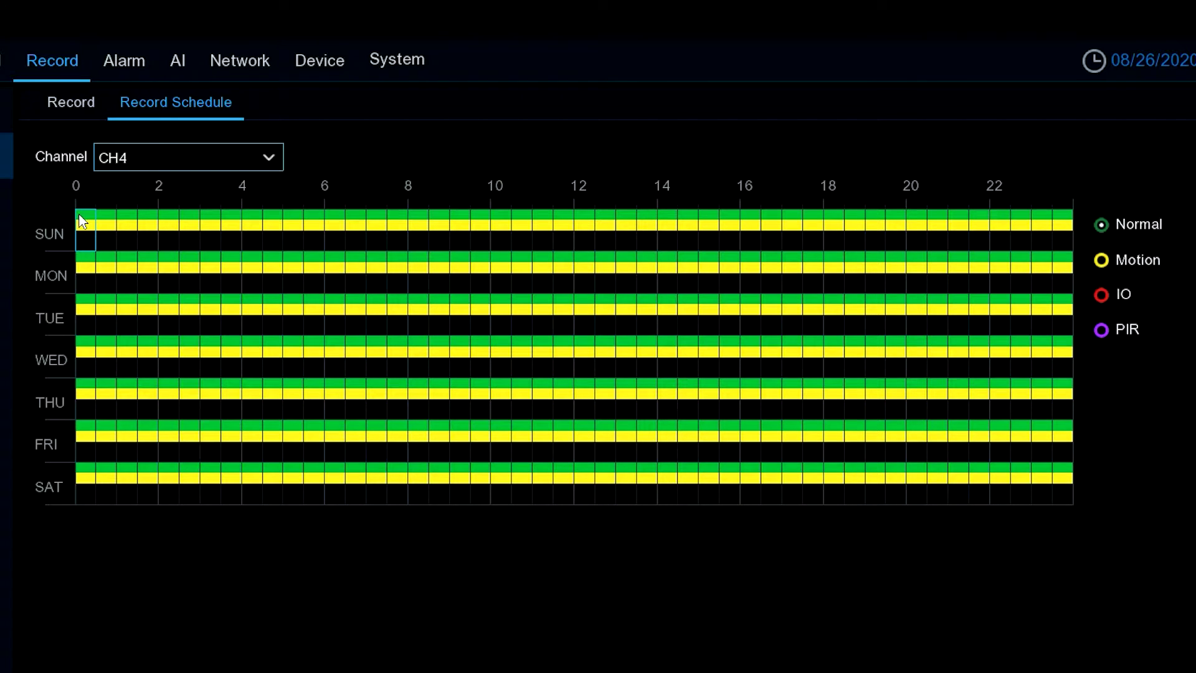
- Clear Normal recording across CH4's entire weekly grid, then apply and confirm the saved schedule
click(80, 214)
click(76, 216)
drag(76, 220, 1071, 506)
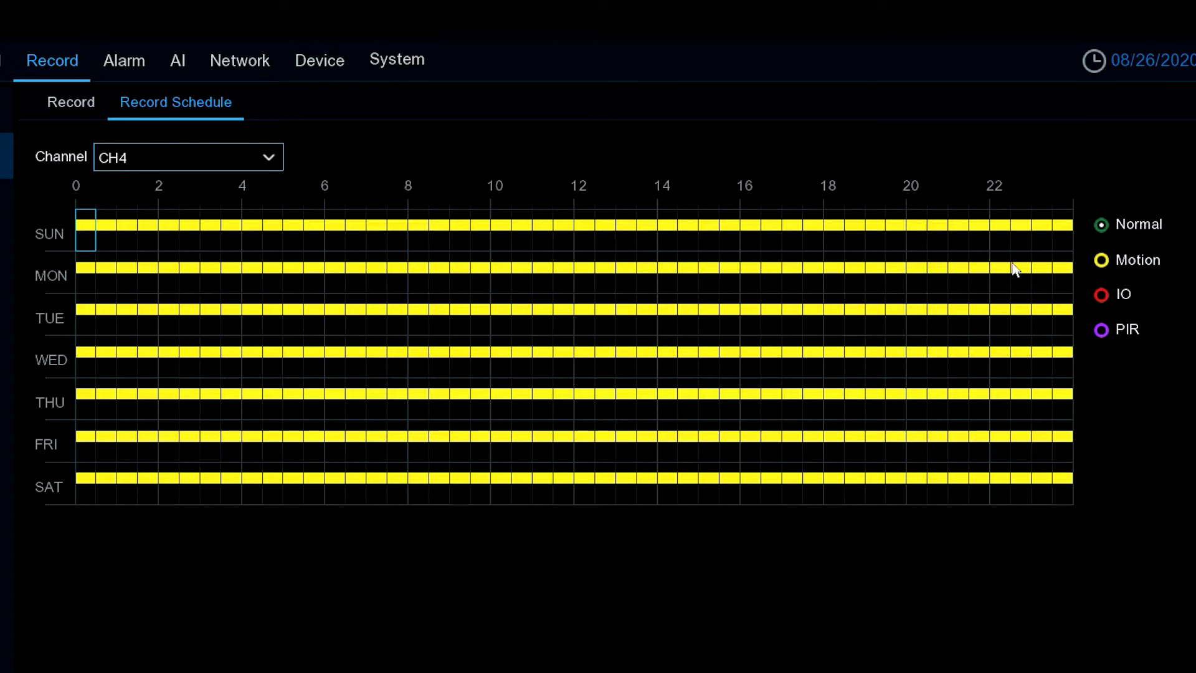
click(1140, 653)
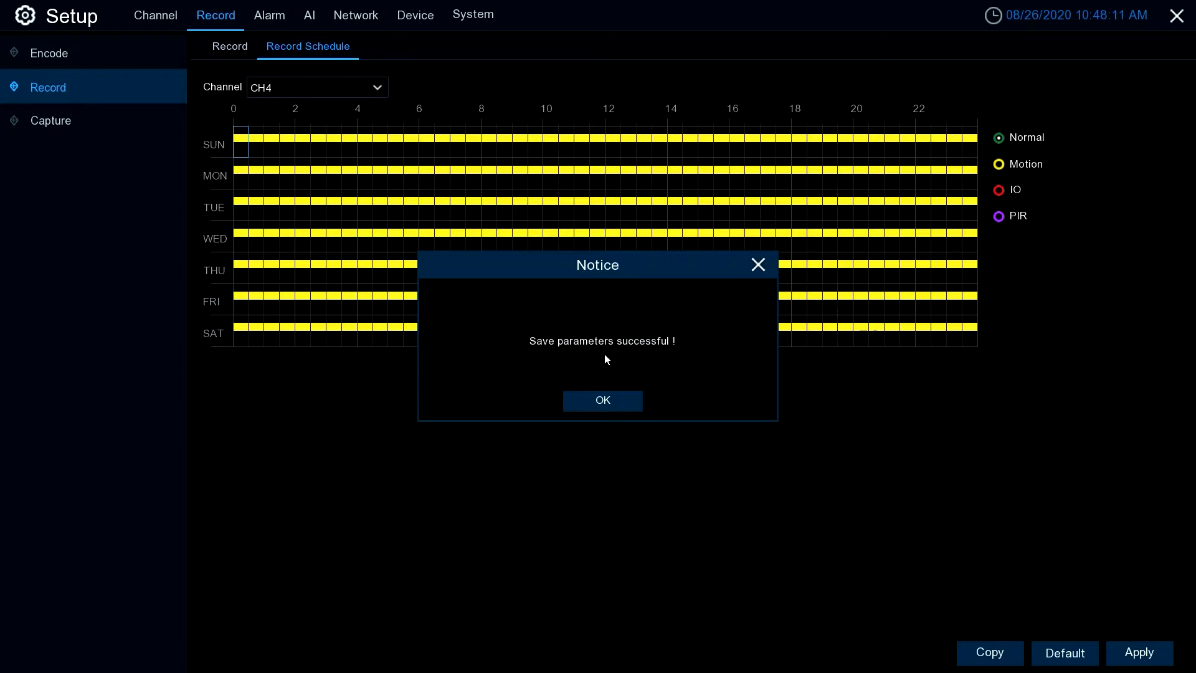
click(616, 403)
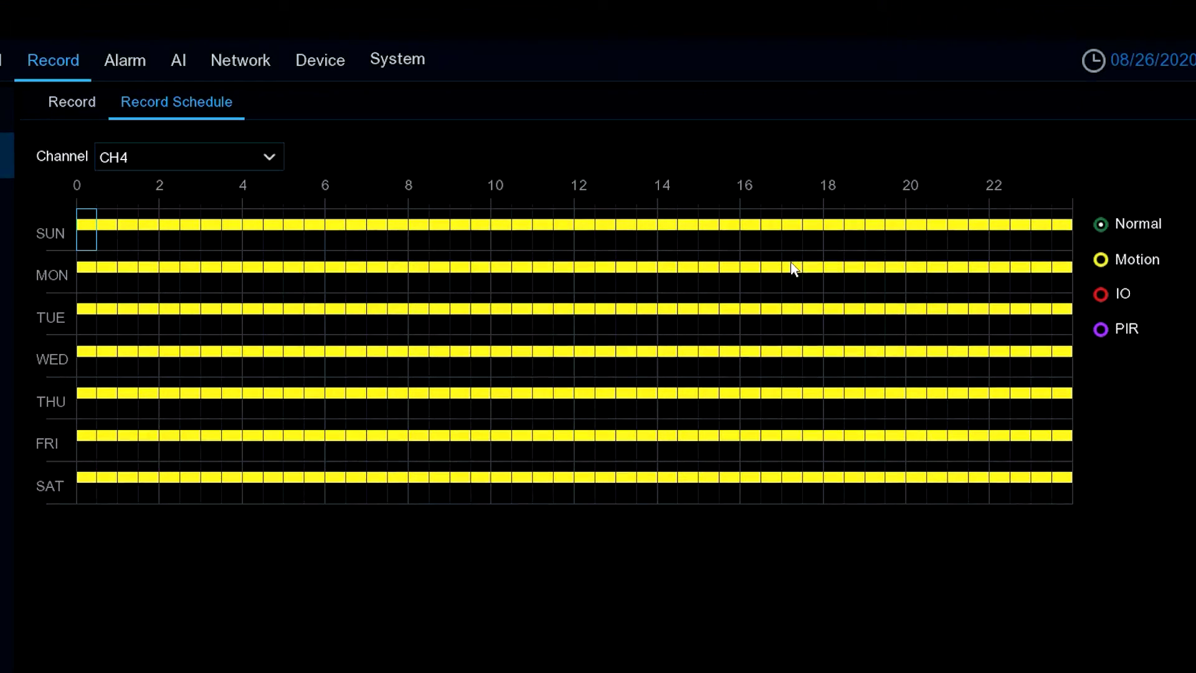
- With Motion selected, remove motion recording from Sunday's early hours and apply the CH4 schedule
click(1101, 261)
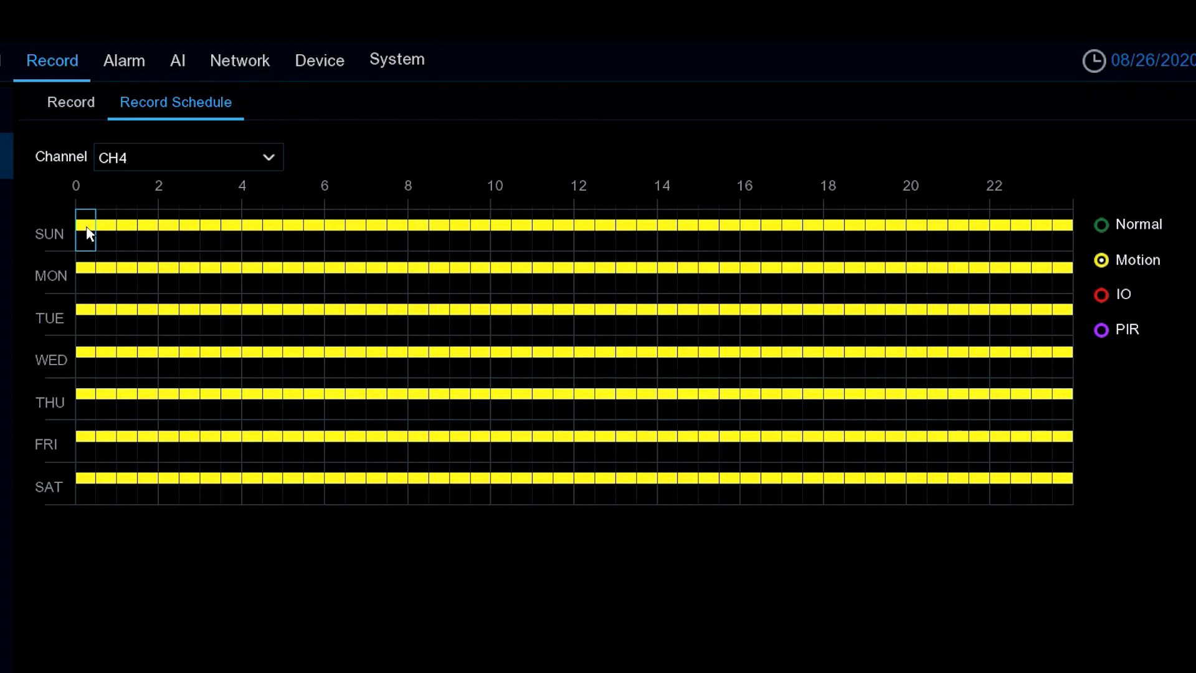
click(130, 234)
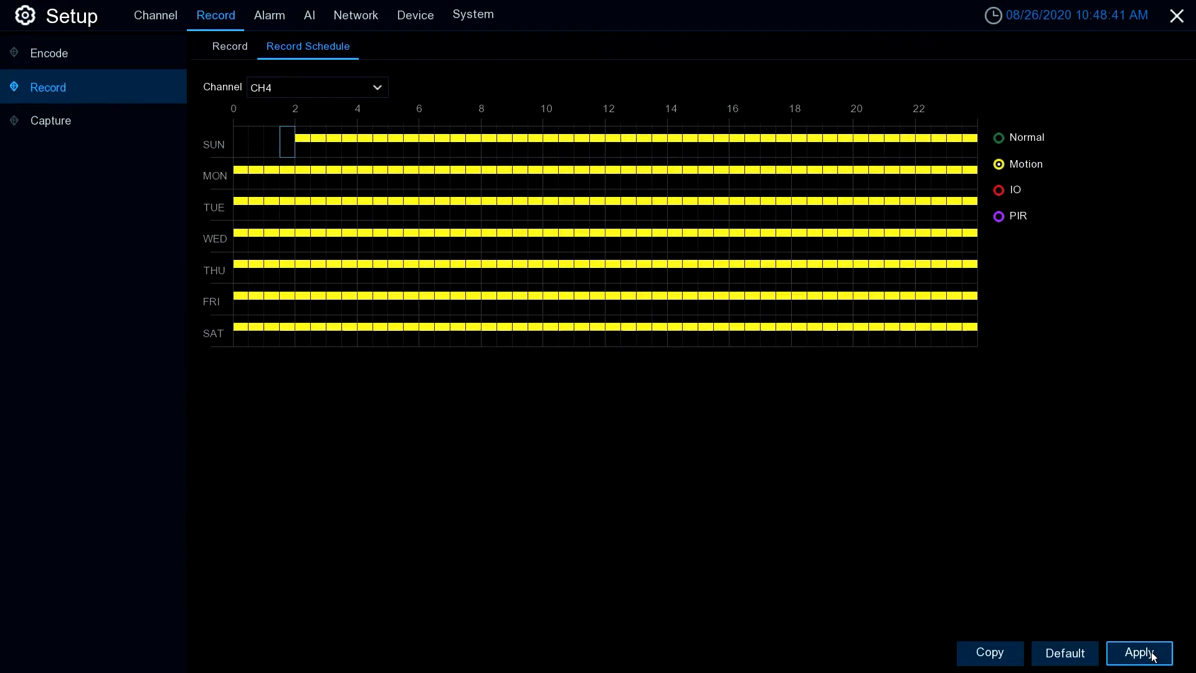
click(1140, 653)
click(604, 406)
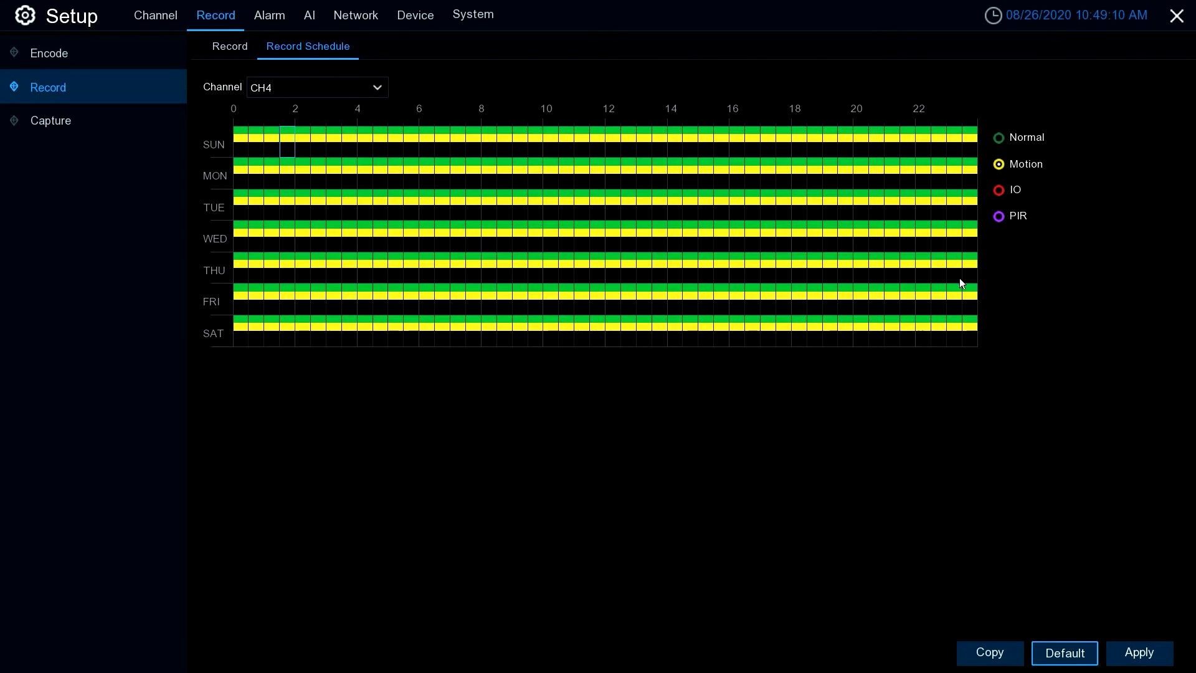
- Select Normal as the schedule type to edit
click(999, 138)
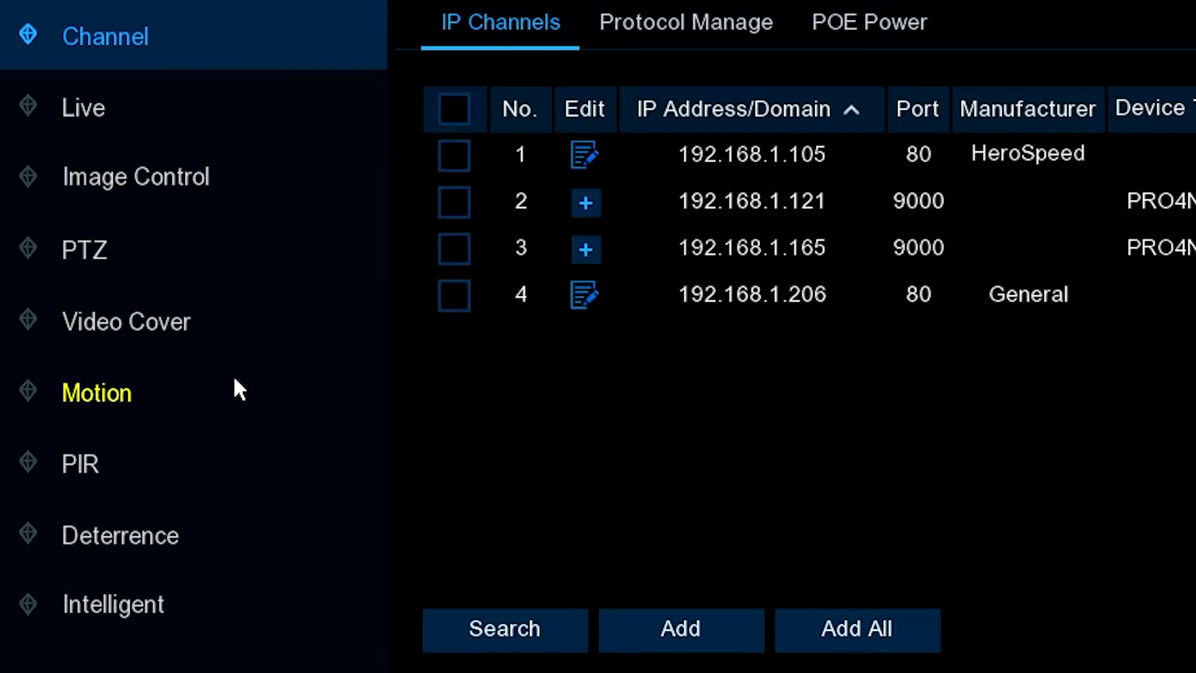
- Open CH4's Motion detection settings and clear the whole detection area
click(103, 398)
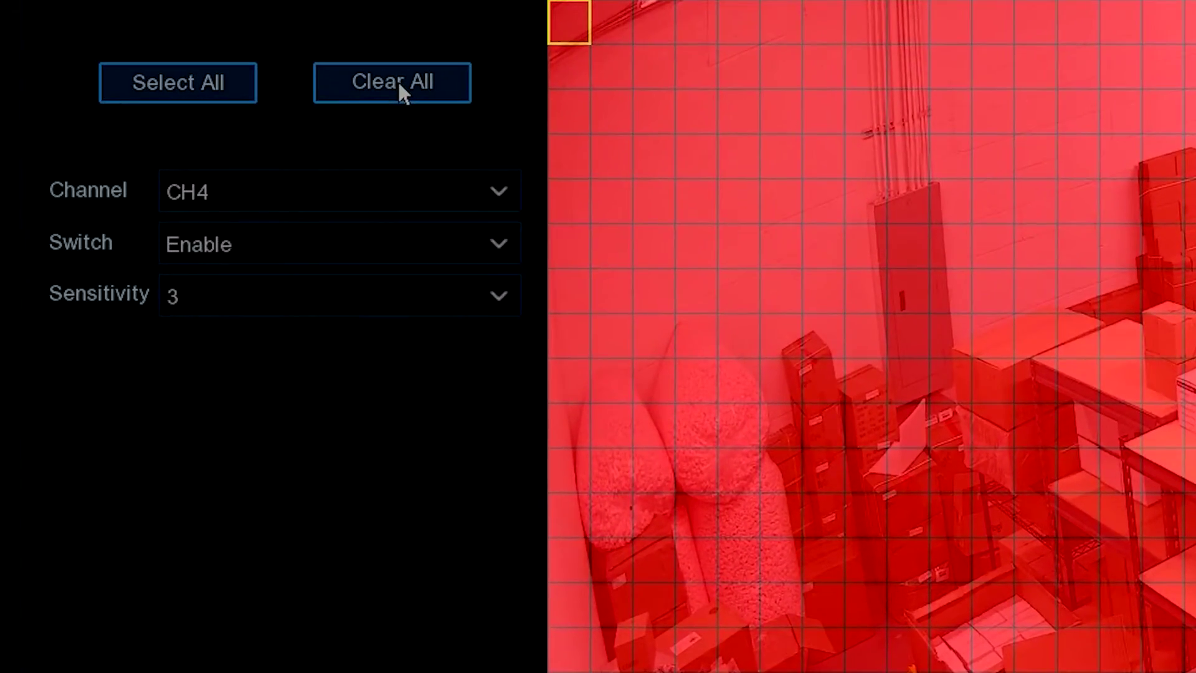
click(399, 85)
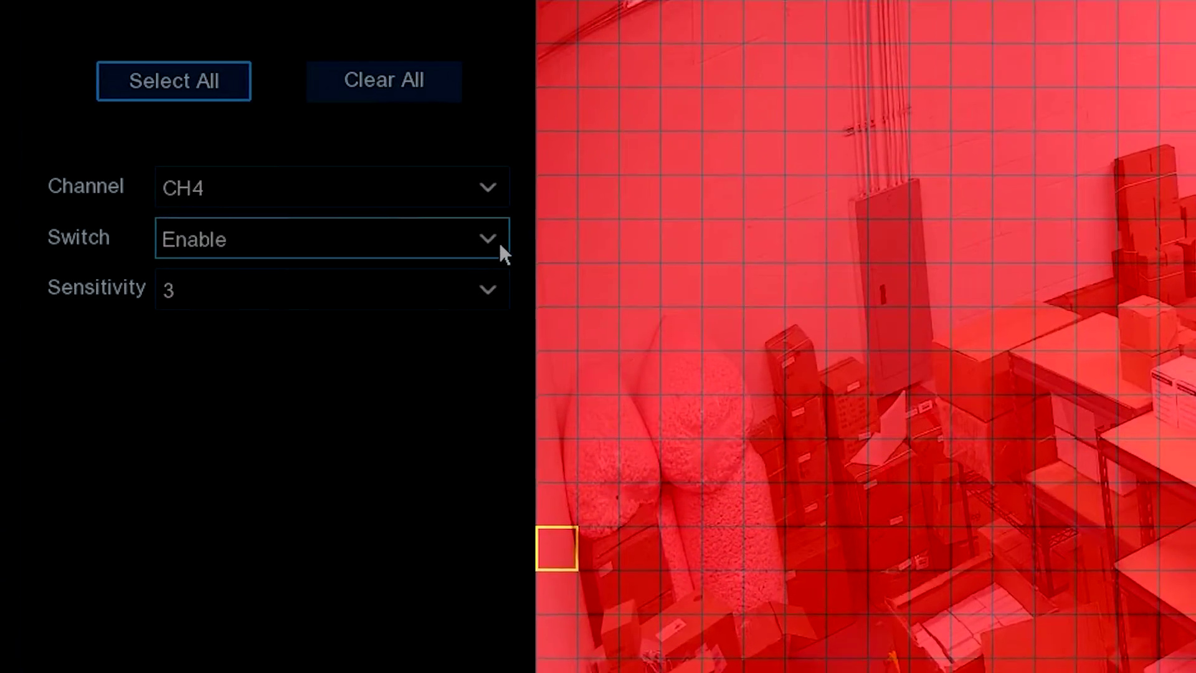
- Keep motion detection enabled for CH4 after briefly switching it off
click(235, 122)
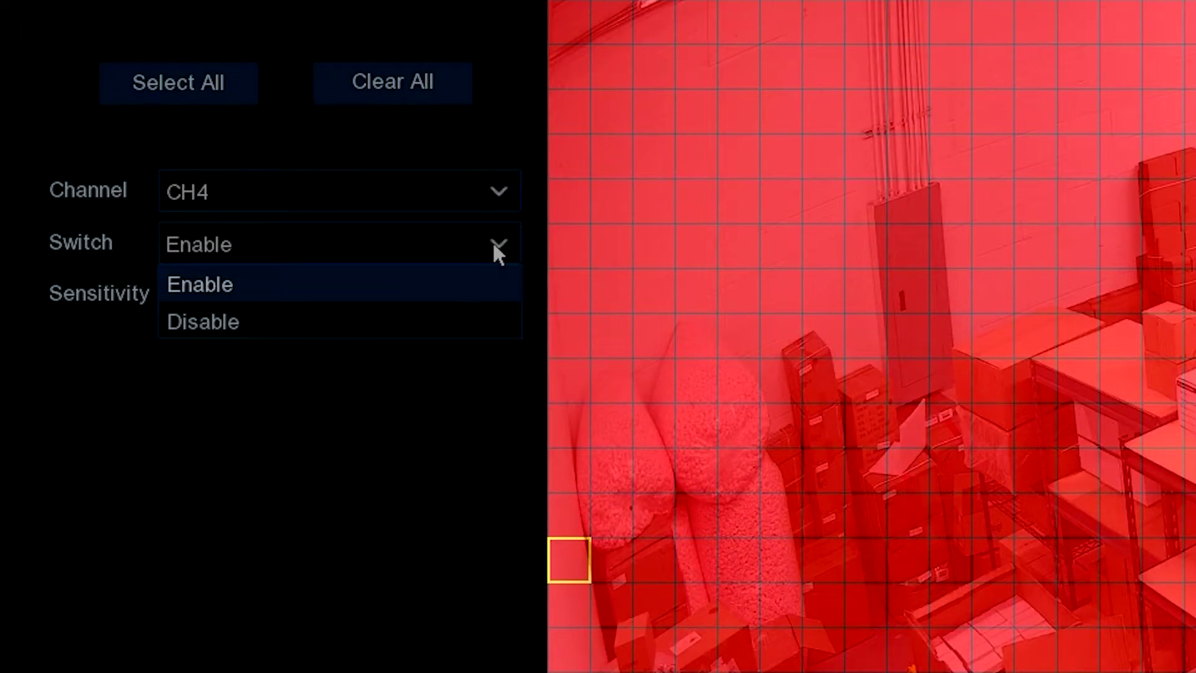
click(446, 322)
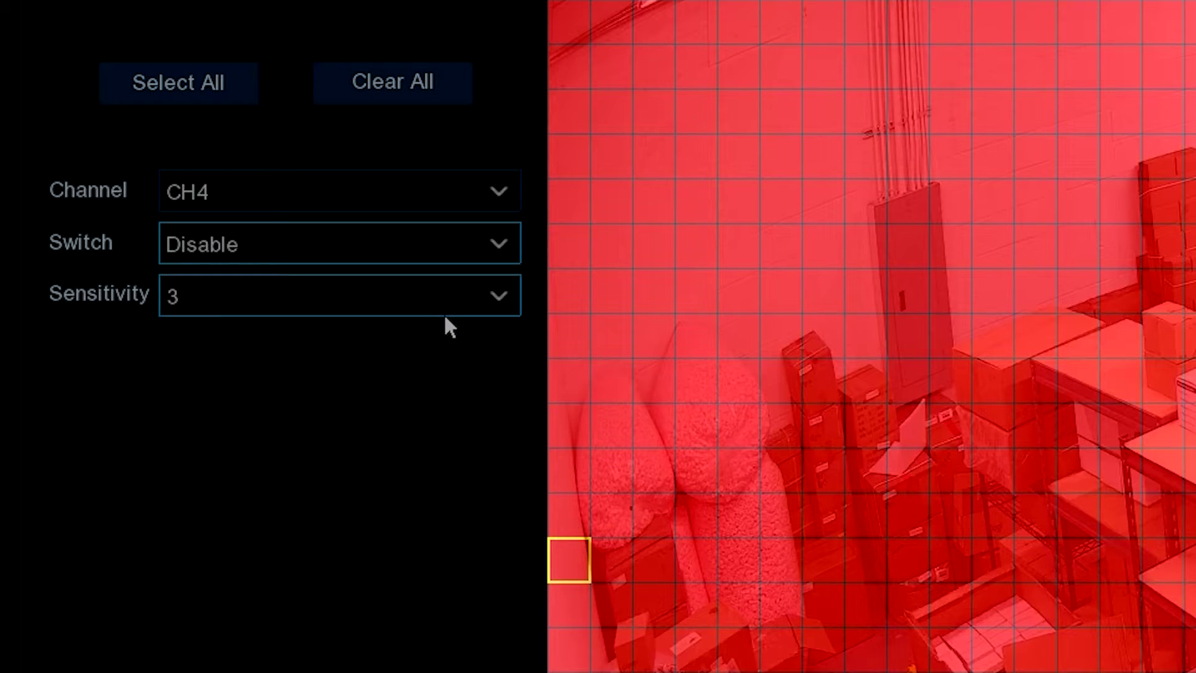
click(501, 244)
click(437, 284)
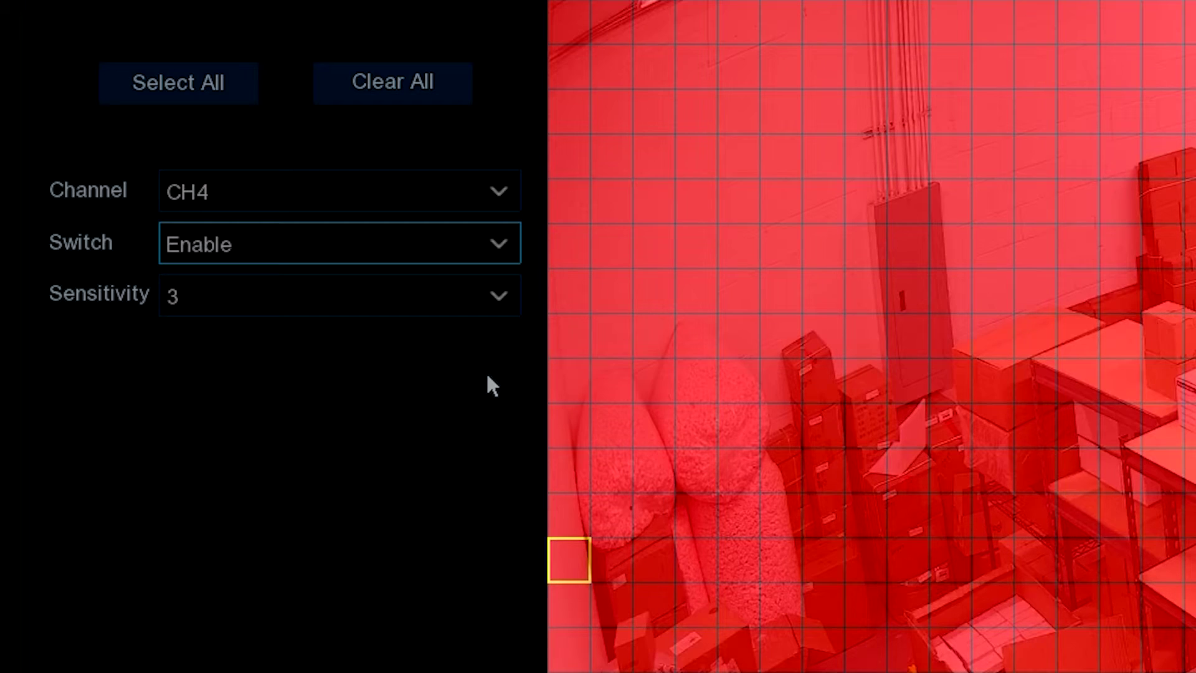
- Raise CH4's motion sensitivity from 3 to 4 and return to the Motion channel list
click(503, 294)
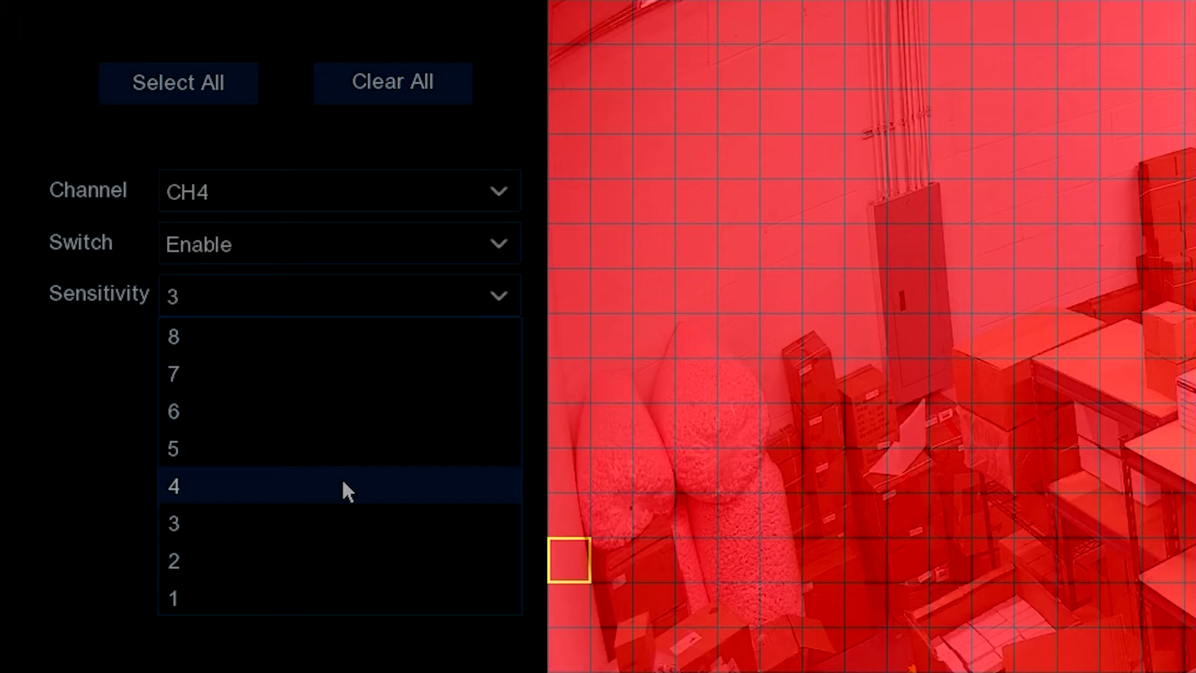
click(349, 527)
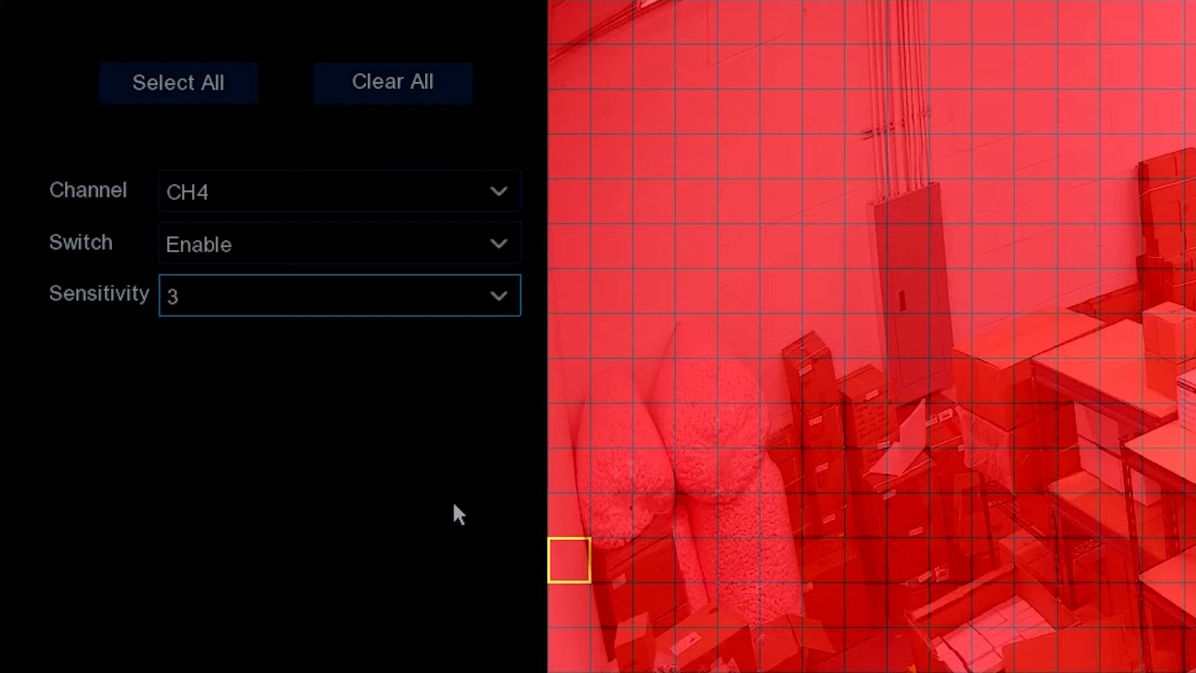
click(503, 291)
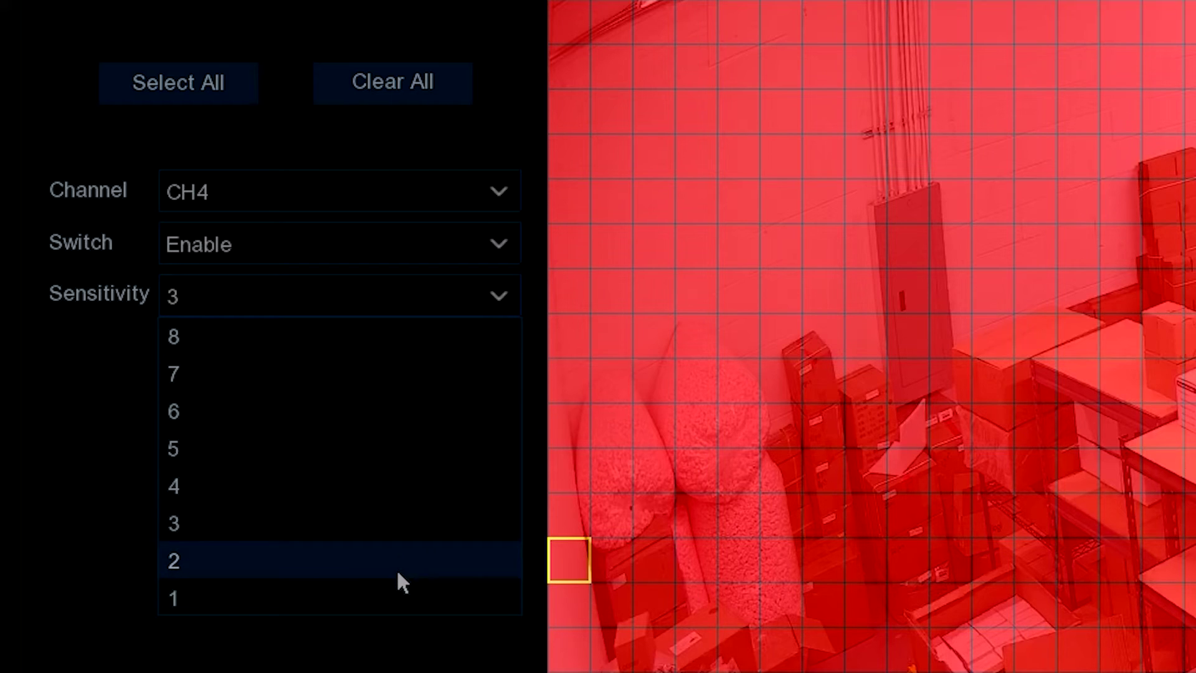
click(423, 487)
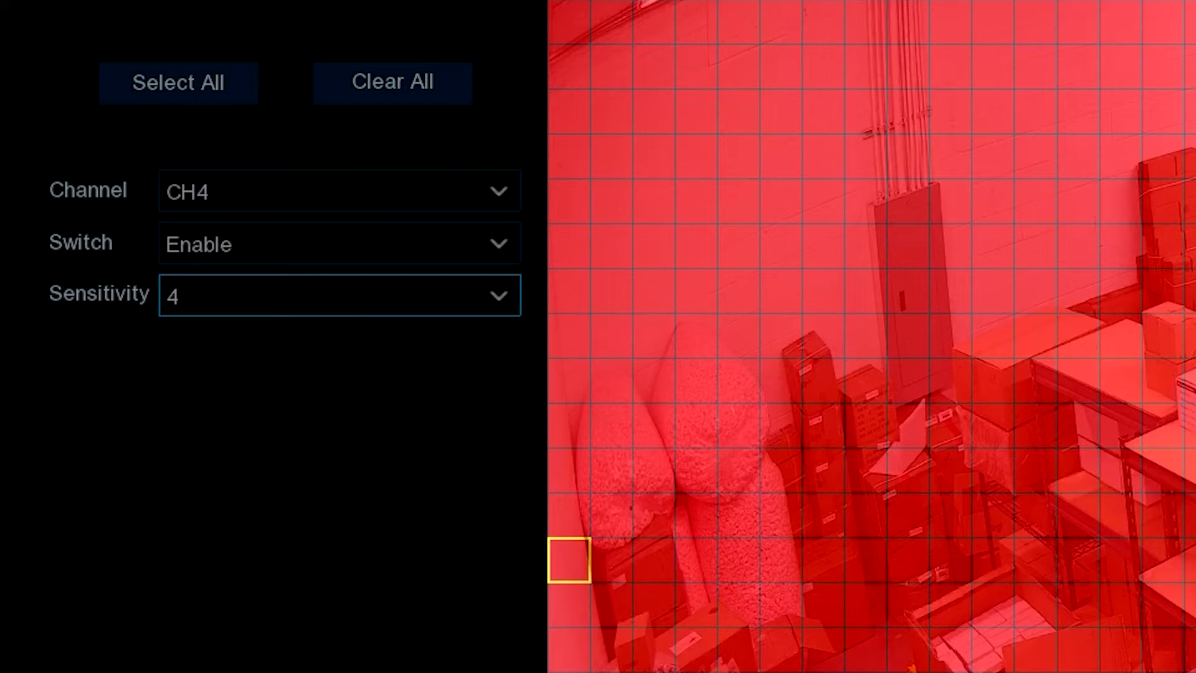
right_click(440, 640)
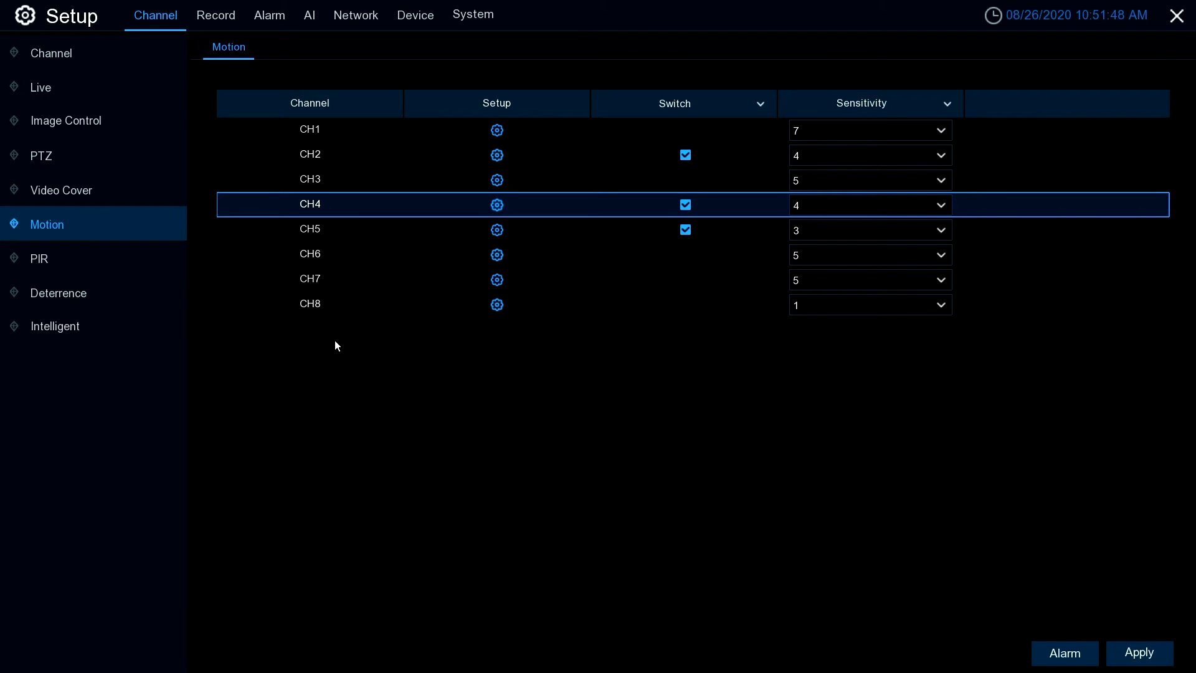
- Close the Motion page and setup menu to return to full-screen live view
right_click(488, 381)
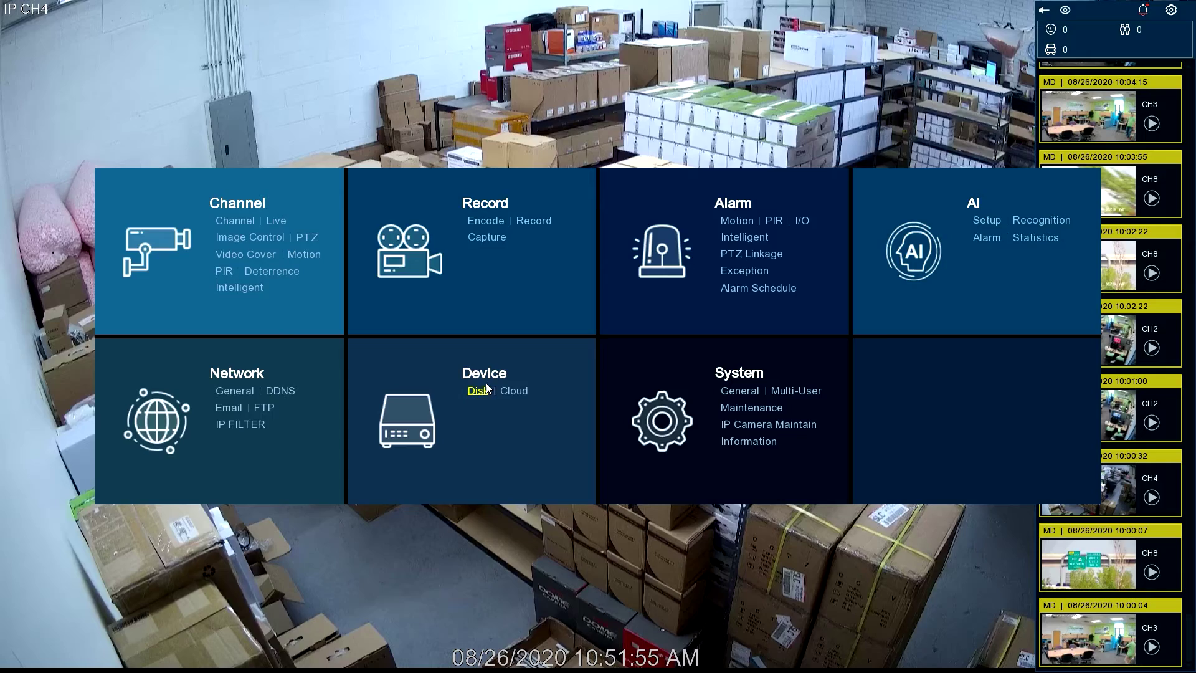
right_click(315, 657)
mouse_move(312, 663)
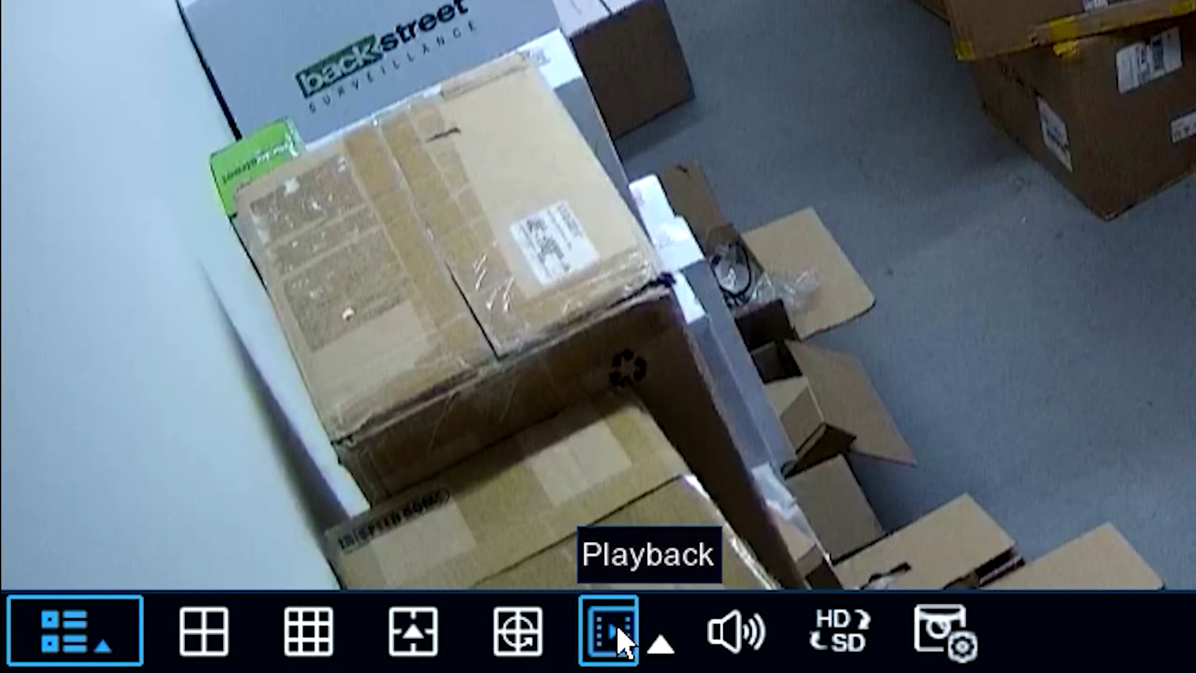
- Open Playback search and deselect channels CH1–CH3 and CH5–CH8, leaving only CH4
click(617, 626)
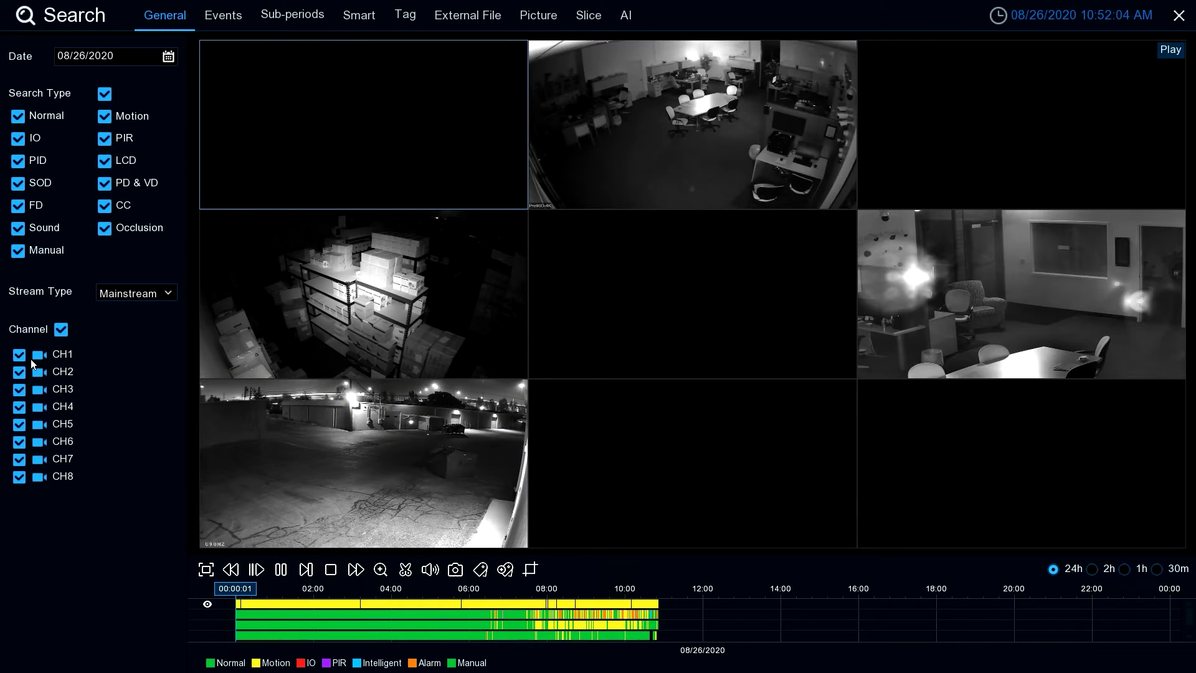
click(19, 355)
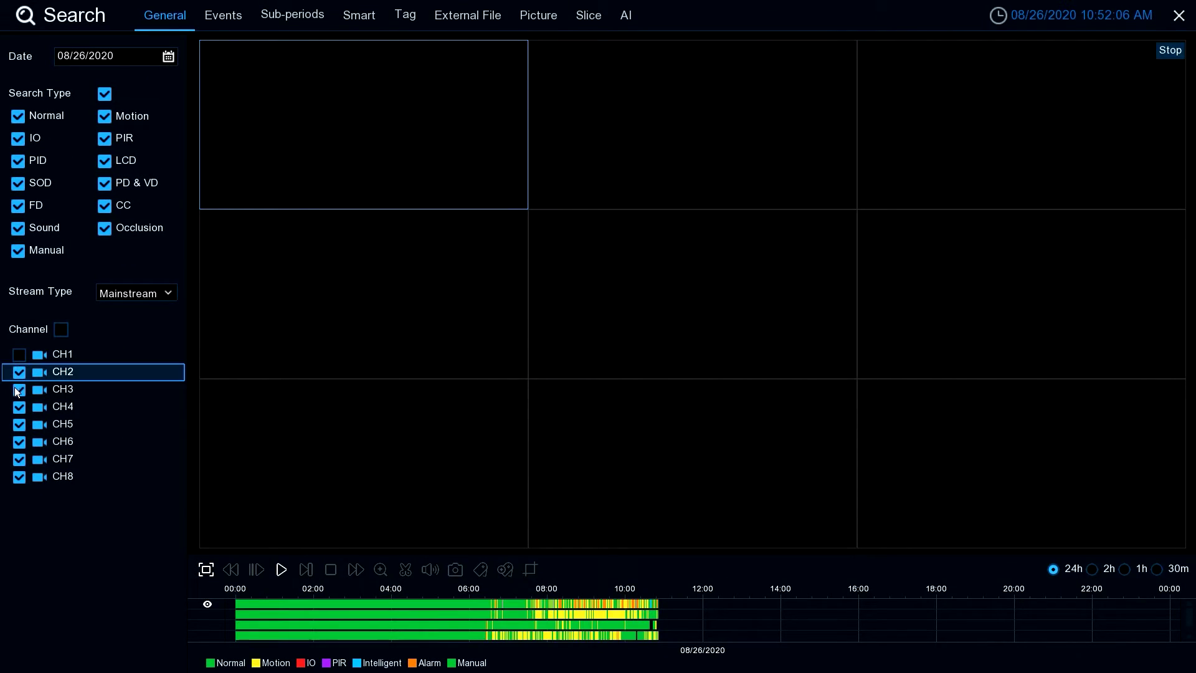
click(18, 391)
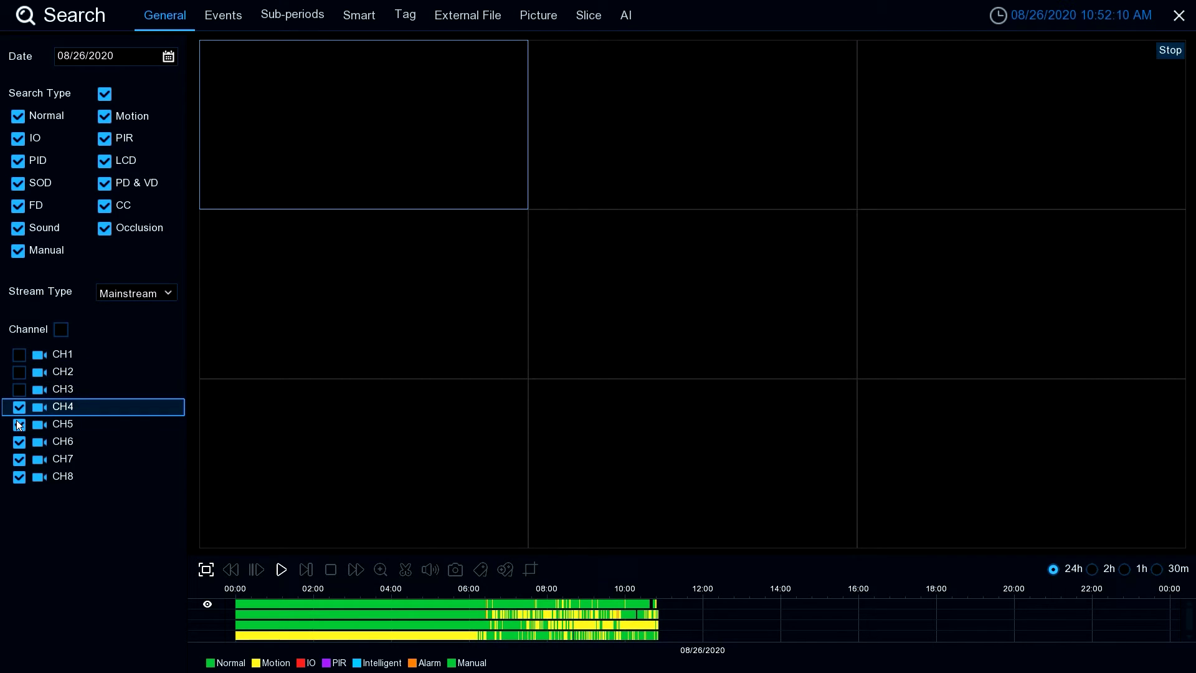
click(19, 425)
click(20, 444)
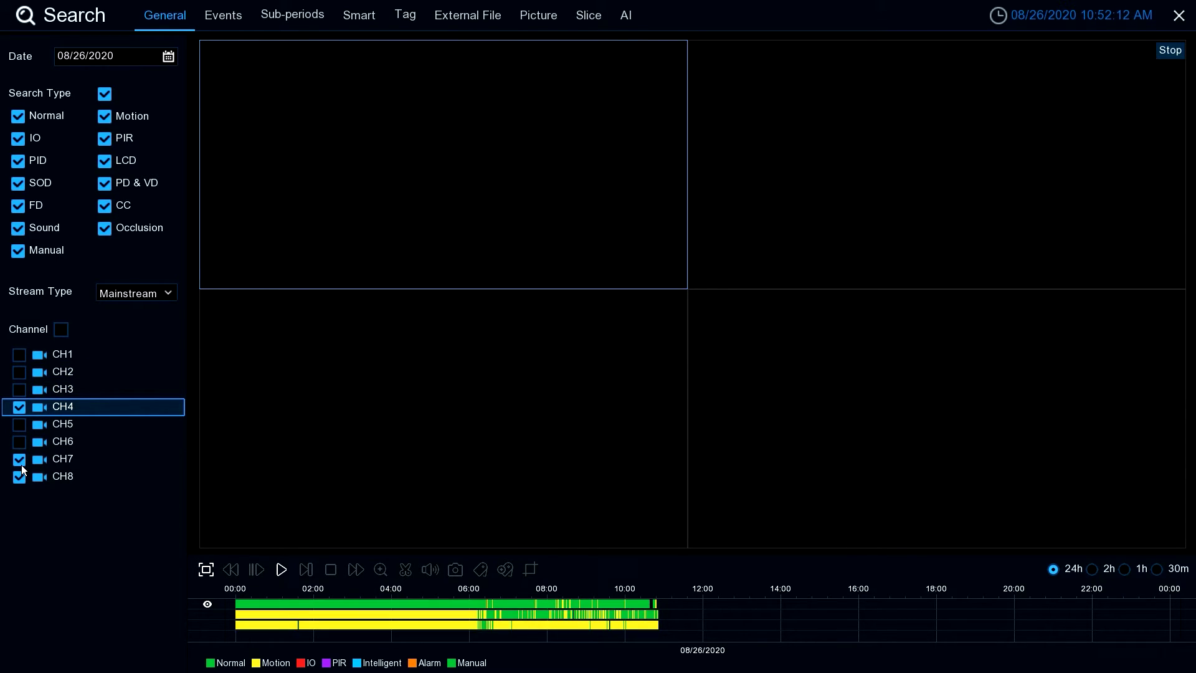
click(20, 461)
click(20, 478)
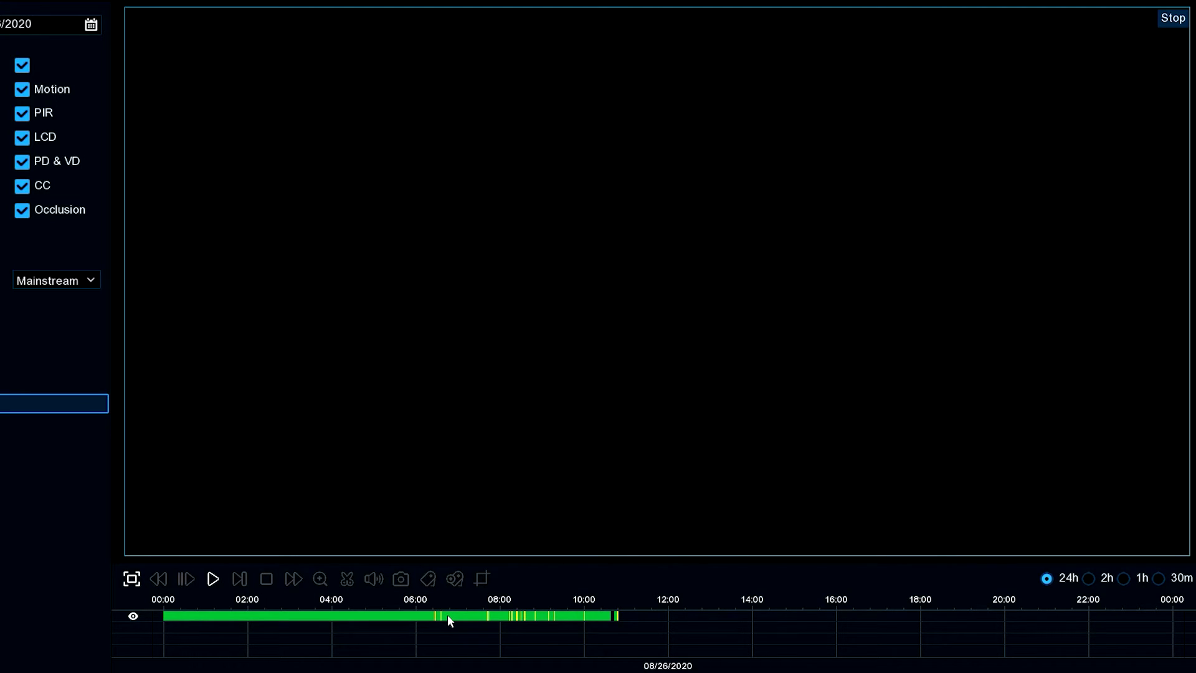
- Play CH4 from about 06:48 on a 2h timeline, then jump to motion events near 06:30 and 06:35
click(450, 614)
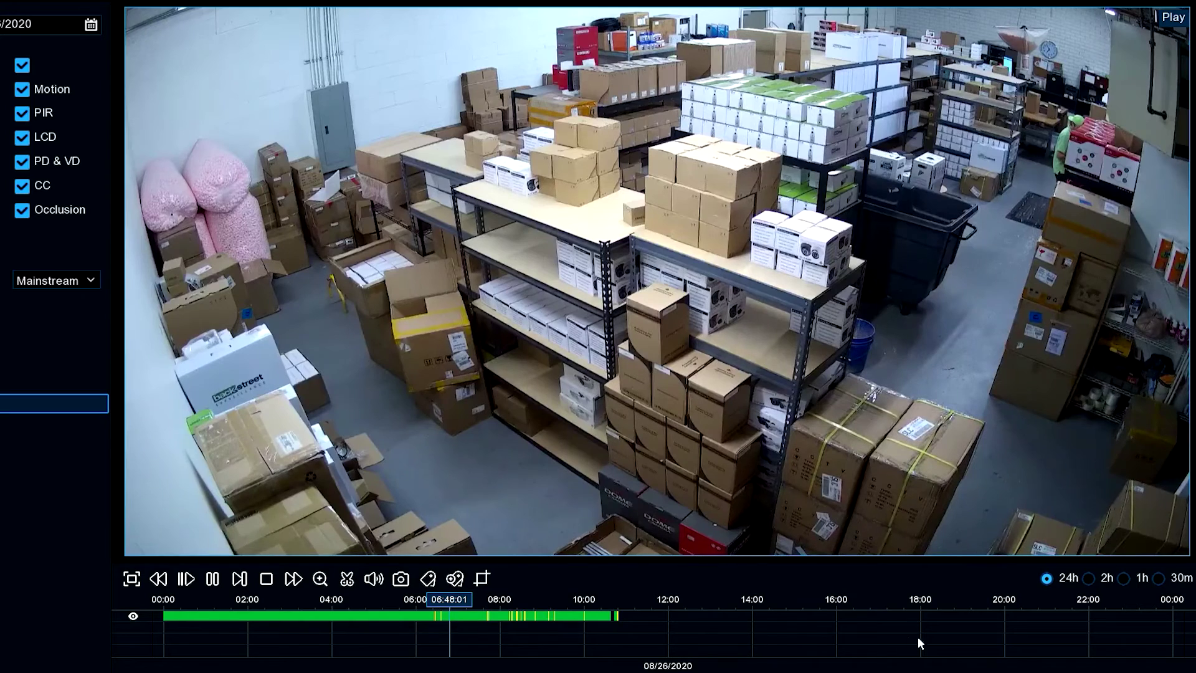
click(1106, 578)
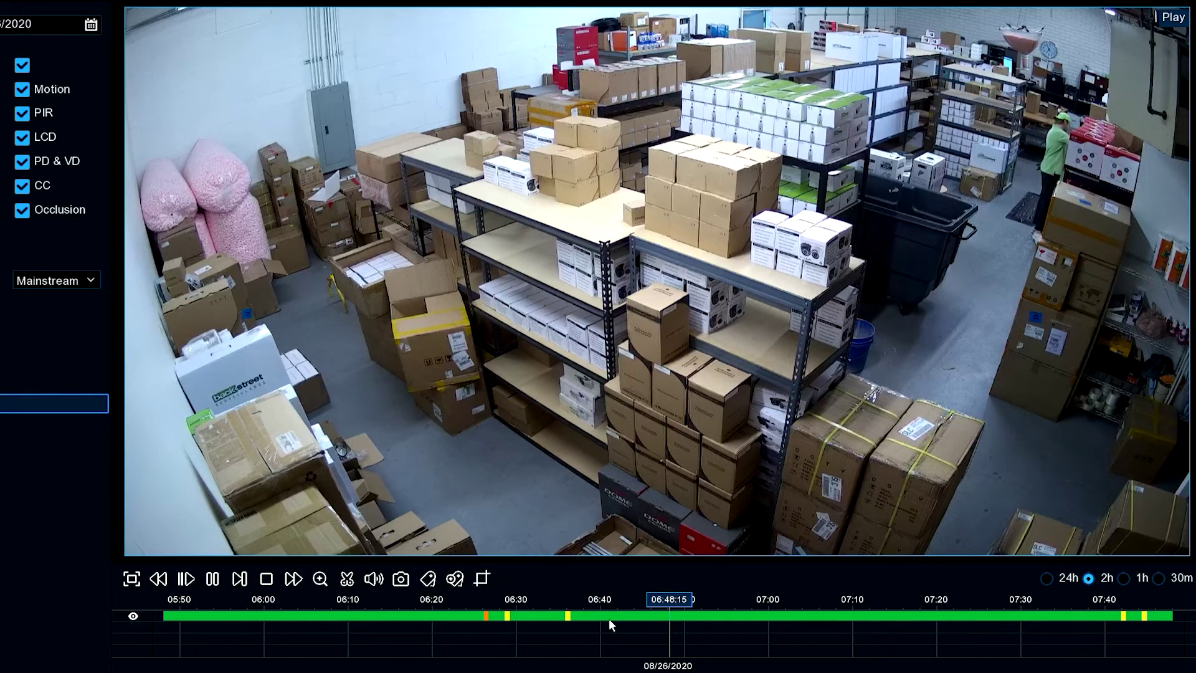
click(515, 615)
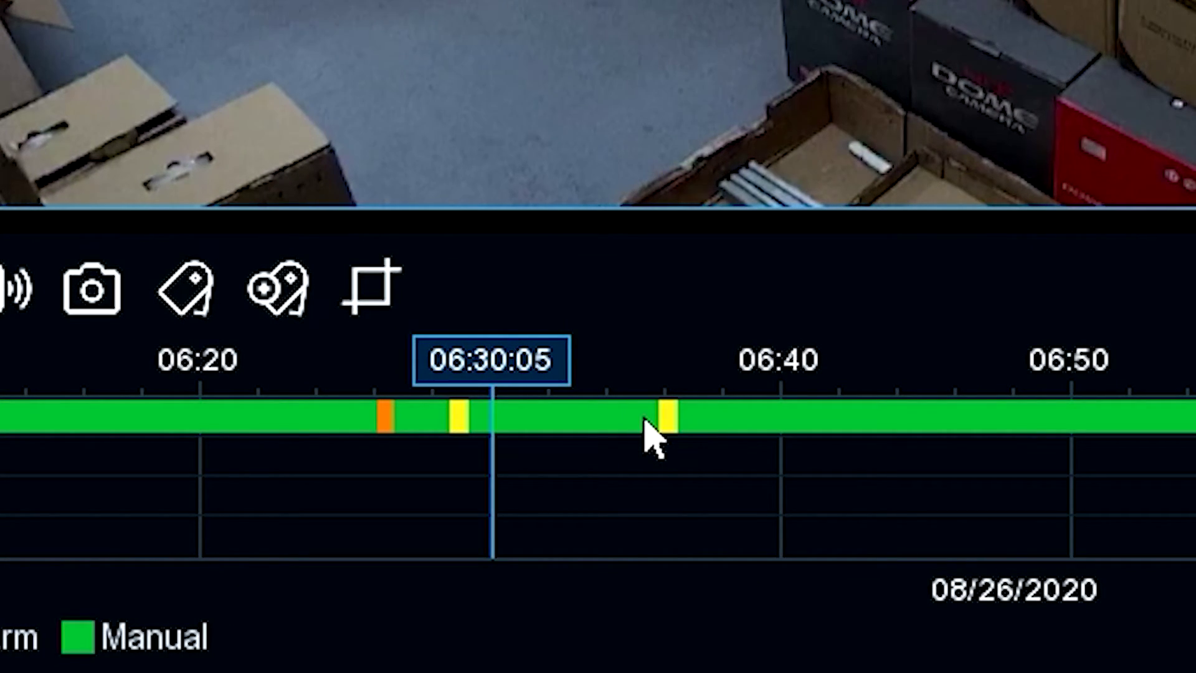
click(656, 416)
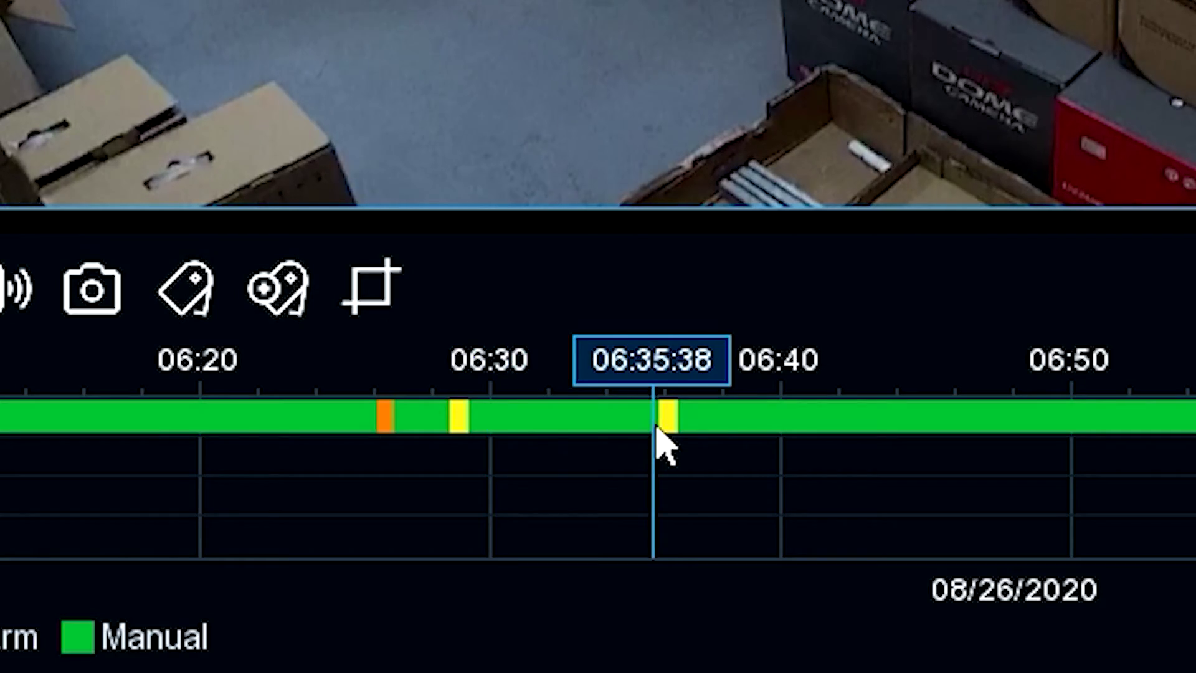